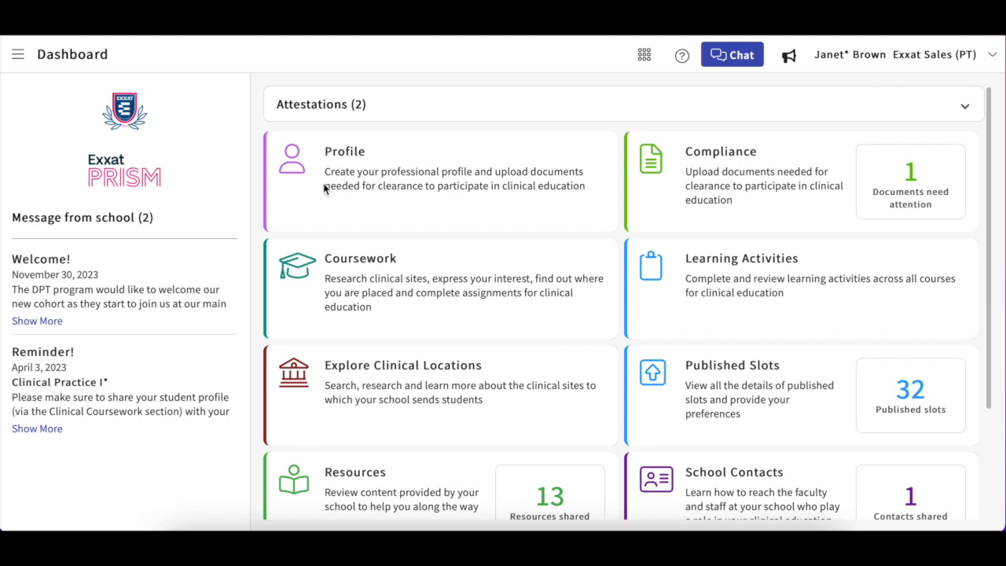
Open the details of 10 - Wishlist Course from Coursework and review its requests and wishlists.
{"action": "left_click", "coordinate": [373, 264]}
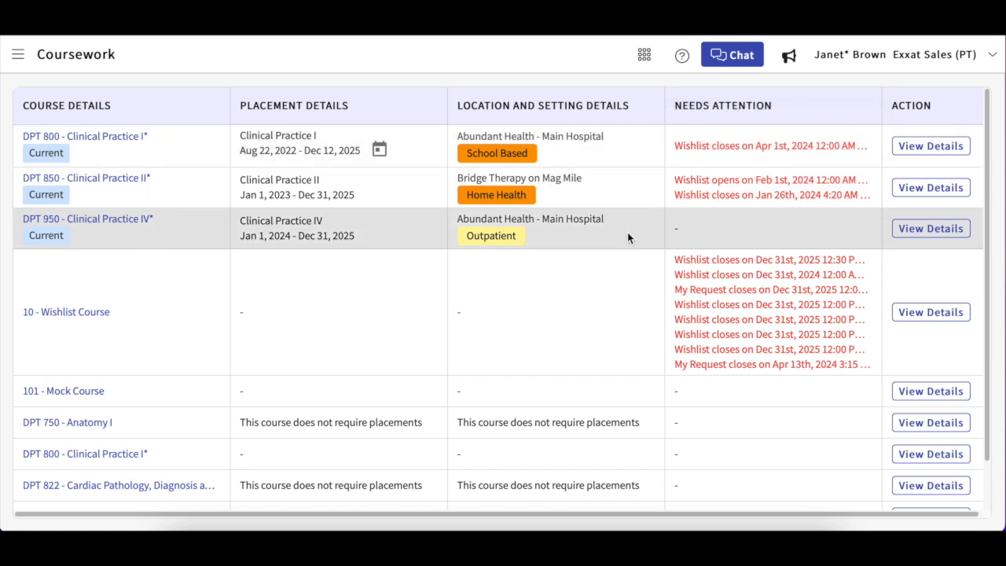
{"action": "left_click", "coordinate": [930, 311]}
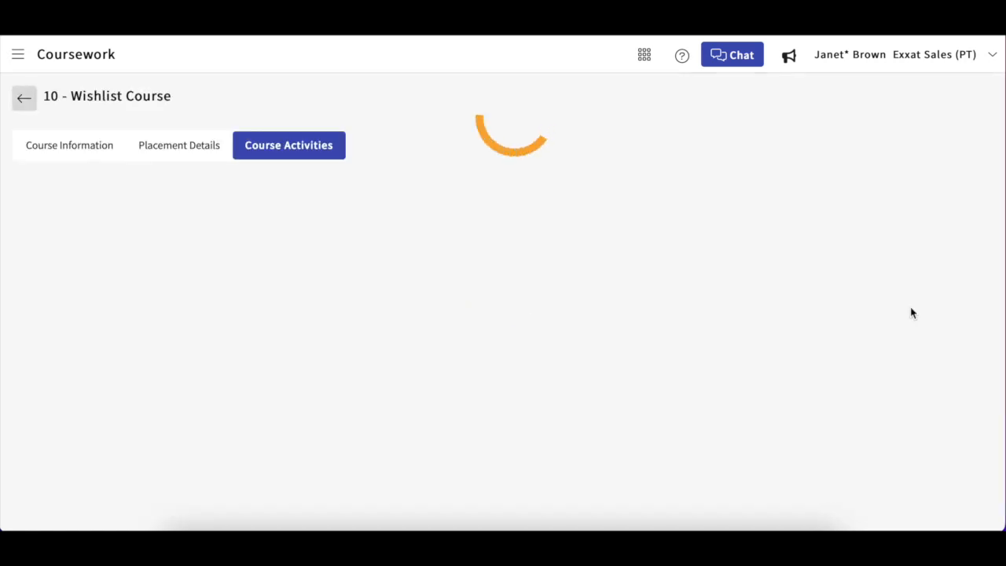
{"action": "scroll", "coordinate": [396, 291], "scroll_direction": "down", "scroll_amount": 1}
{"action": "scroll", "coordinate": [397, 290], "scroll_direction": "down", "scroll_amount": 2}
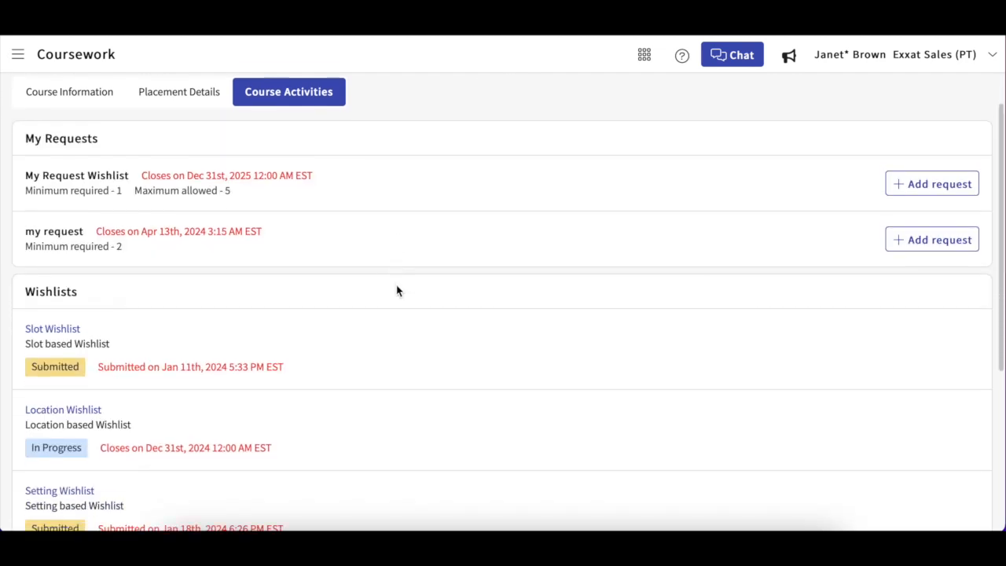
{"action": "scroll", "coordinate": [397, 291], "scroll_direction": "down", "scroll_amount": 1}
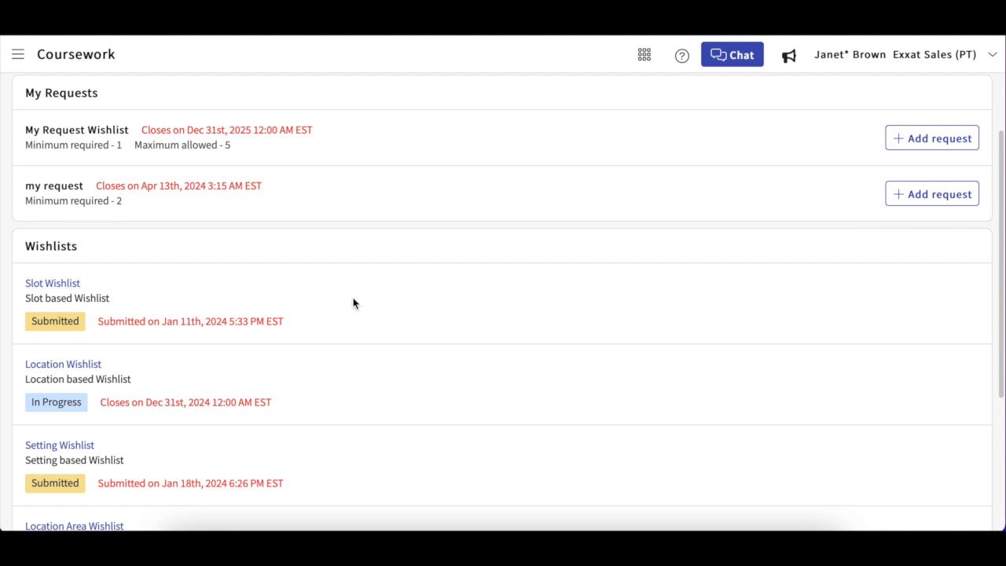
{"action": "scroll", "coordinate": [352, 300], "scroll_direction": "down", "scroll_amount": 1}
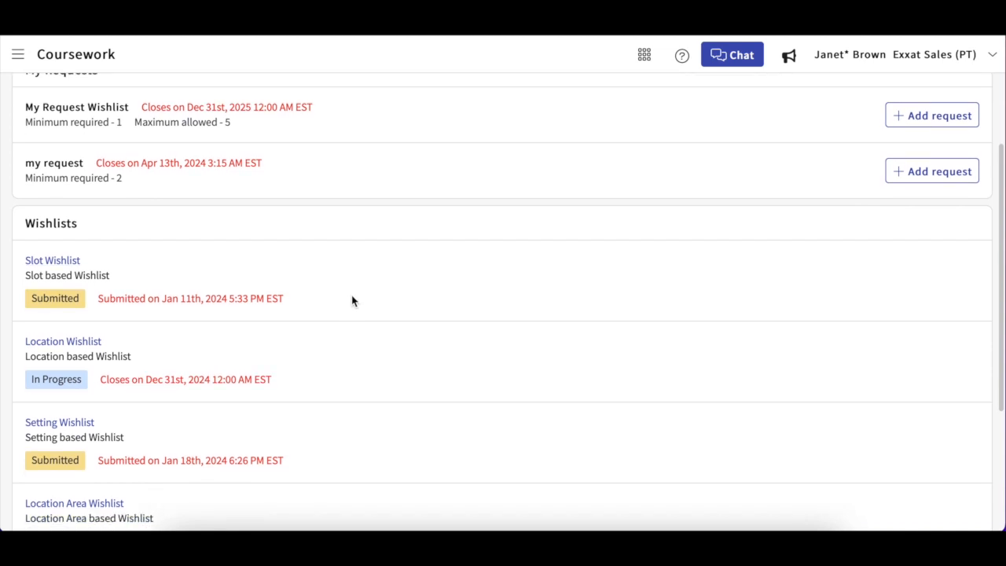
{"action": "scroll", "coordinate": [351, 300], "scroll_direction": "down", "scroll_amount": 5}
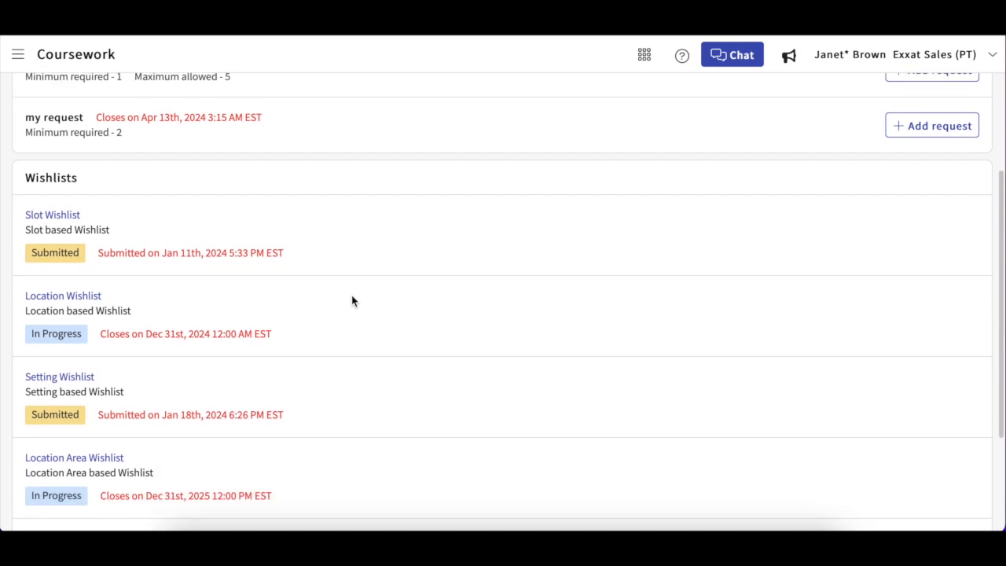
{"action": "scroll", "coordinate": [352, 300], "scroll_direction": "down", "scroll_amount": 4}
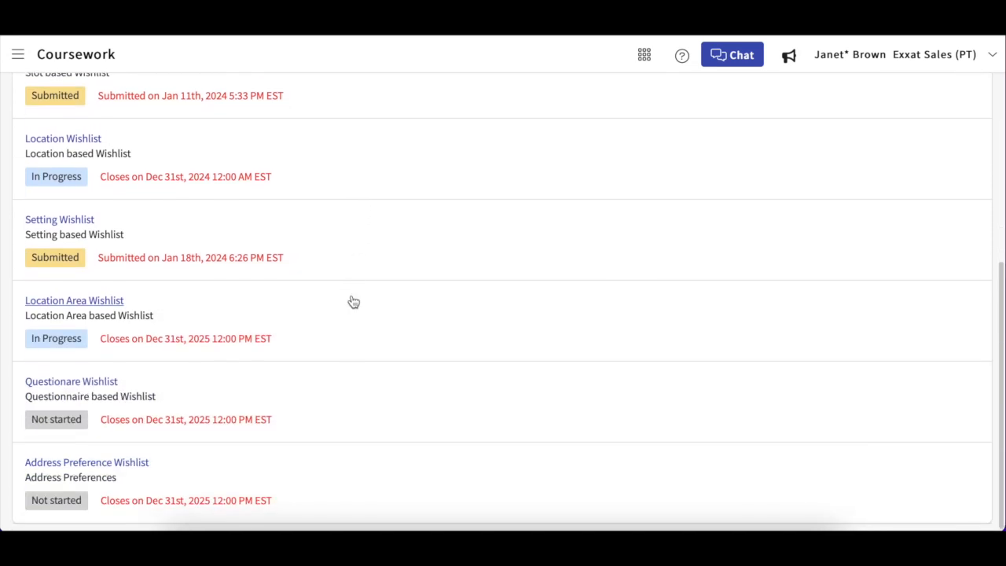
{"action": "scroll", "coordinate": [354, 302], "scroll_direction": "up", "scroll_amount": 10}
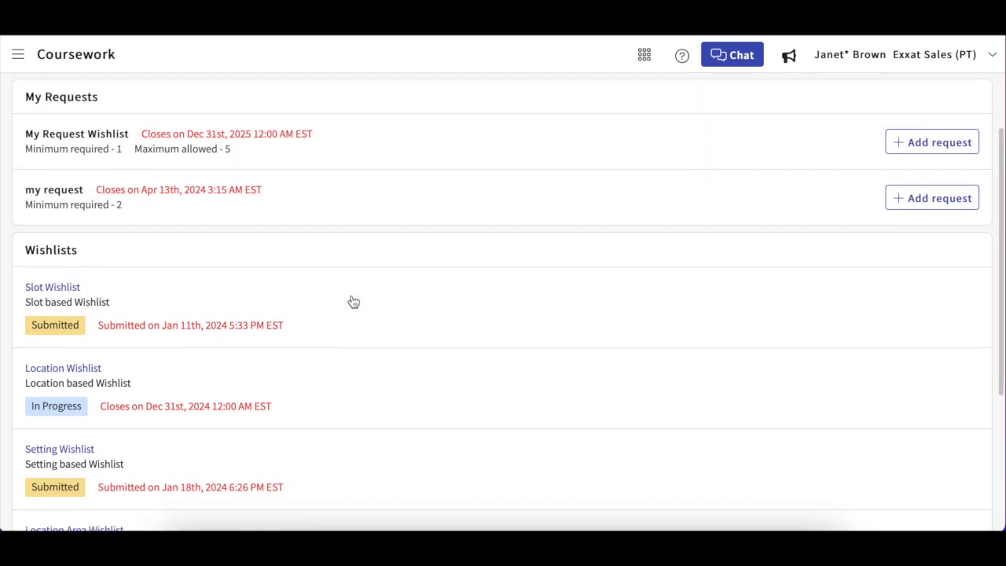
{"action": "scroll", "coordinate": [354, 303], "scroll_direction": "down", "scroll_amount": 5}
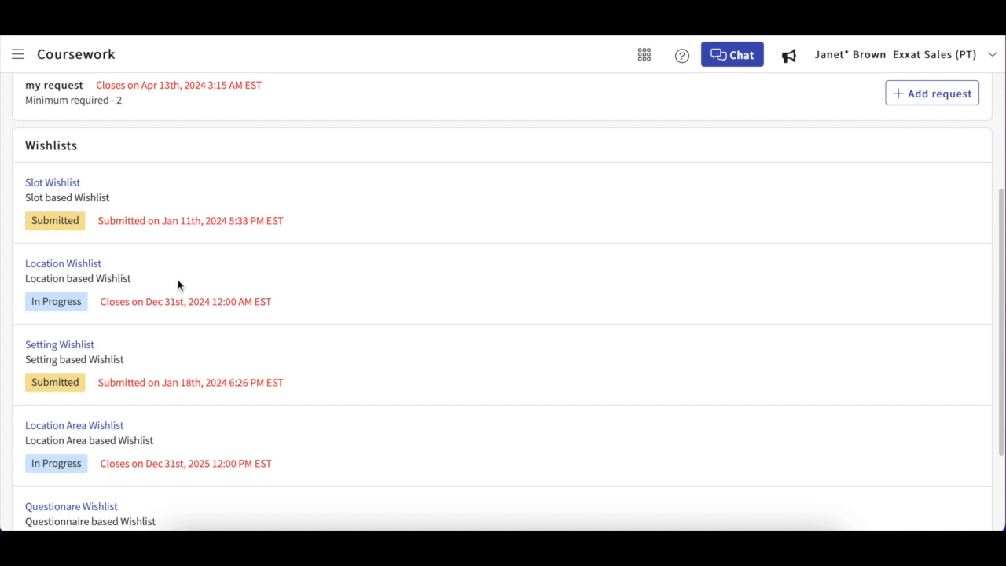
Start the Location Wishlist and filter its available locations by the states AL, AK and CA.
{"action": "left_click", "coordinate": [82, 268]}
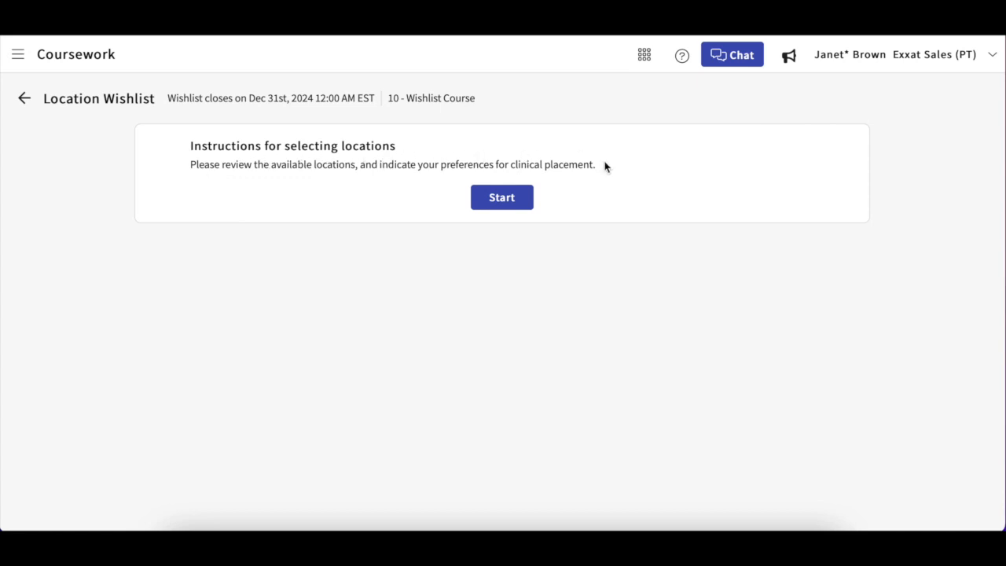
{"action": "left_click", "coordinate": [500, 198]}
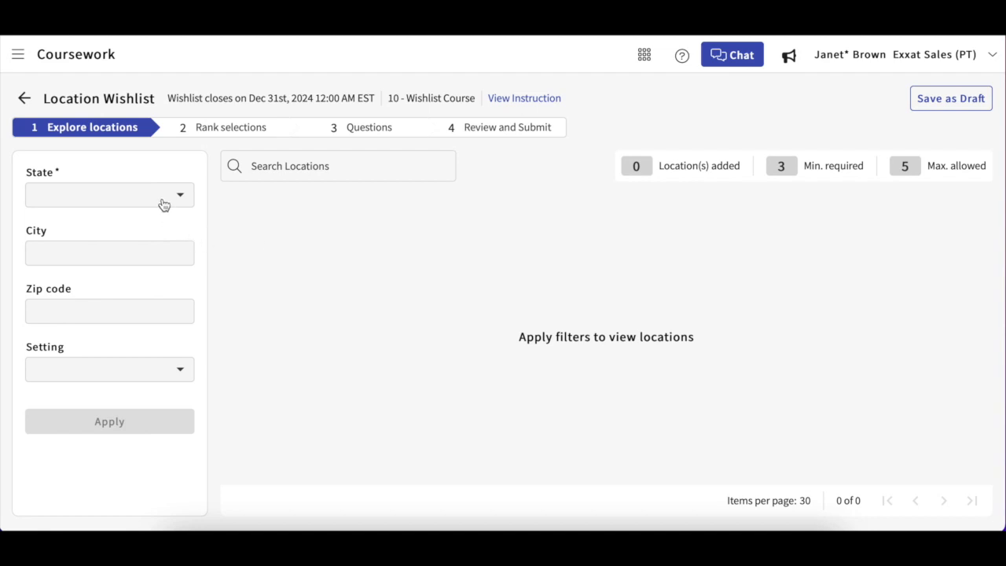
{"action": "left_click", "coordinate": [130, 205]}
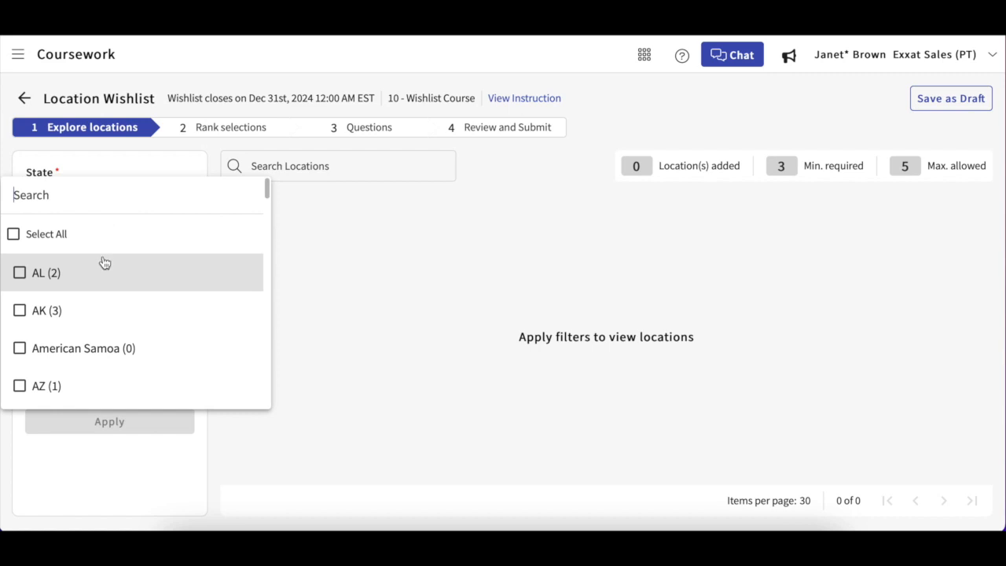
{"action": "scroll", "coordinate": [91, 305], "scroll_direction": "down", "scroll_amount": 1}
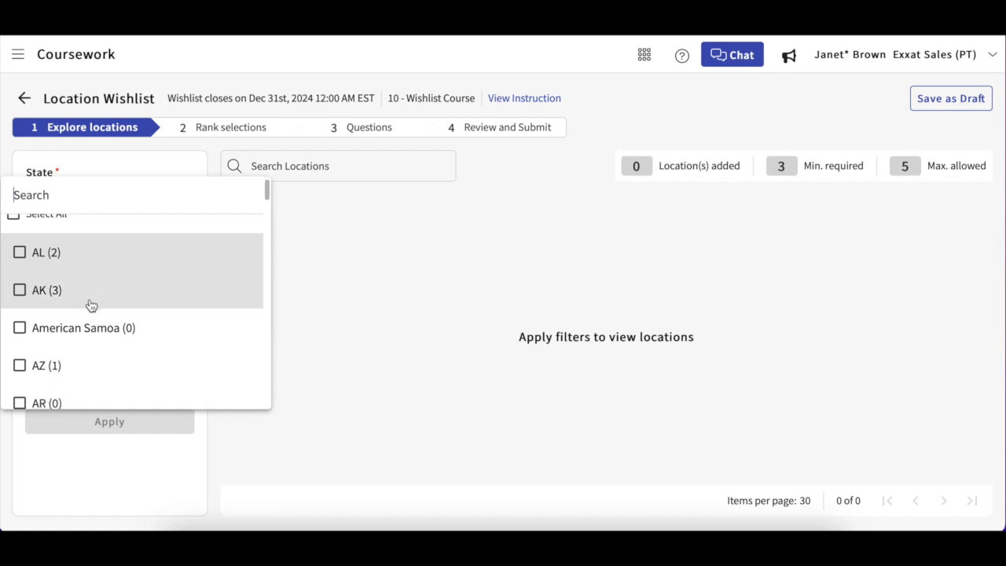
{"action": "scroll", "coordinate": [90, 304], "scroll_direction": "up", "scroll_amount": 1}
{"action": "left_click", "coordinate": [49, 235]}
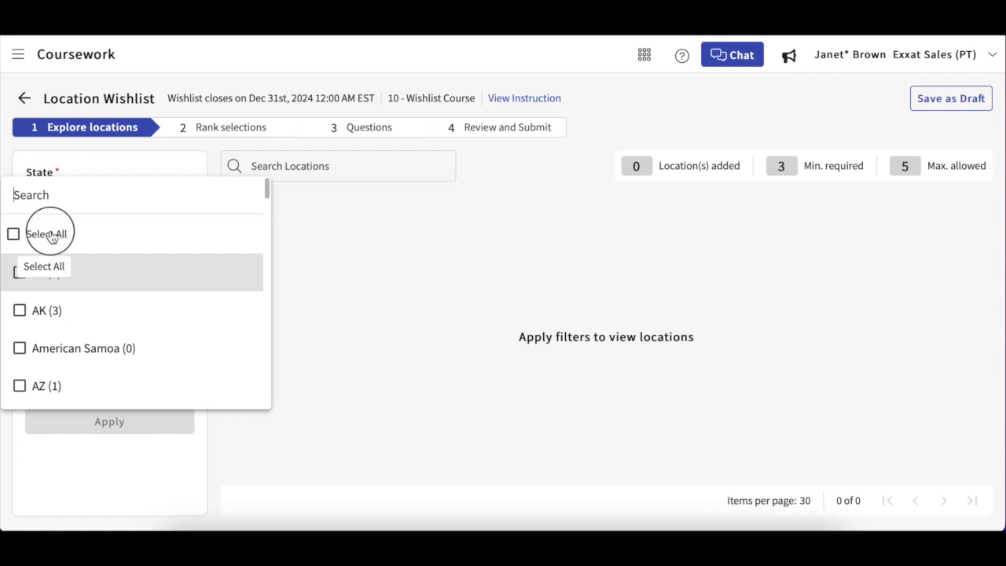
{"action": "left_click", "coordinate": [48, 236]}
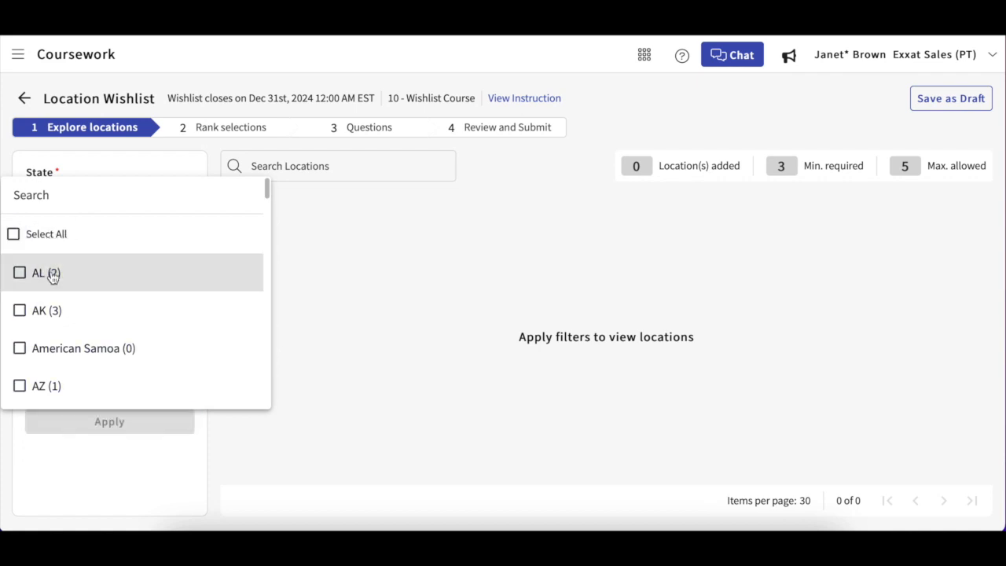
{"action": "scroll", "coordinate": [49, 275], "scroll_direction": "down", "scroll_amount": 2}
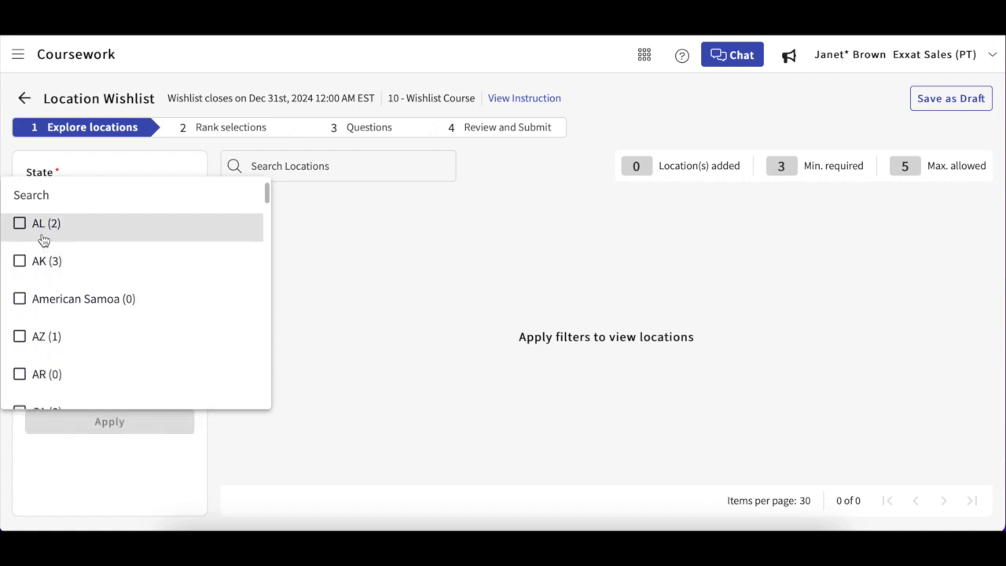
{"action": "left_click", "coordinate": [40, 235]}
{"action": "left_click", "coordinate": [40, 258]}
{"action": "scroll", "coordinate": [43, 271], "scroll_direction": "down", "scroll_amount": 1}
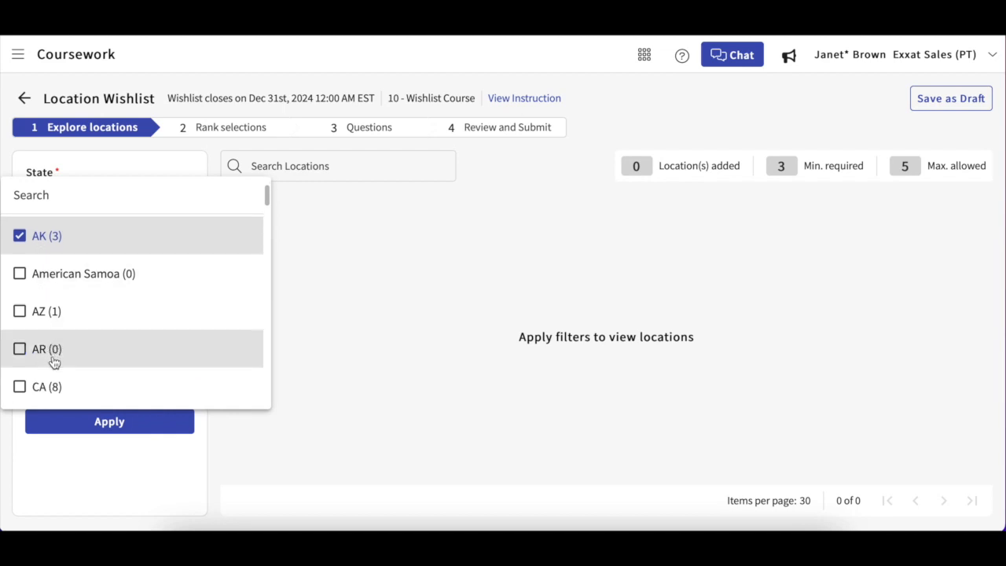
{"action": "left_click", "coordinate": [49, 388]}
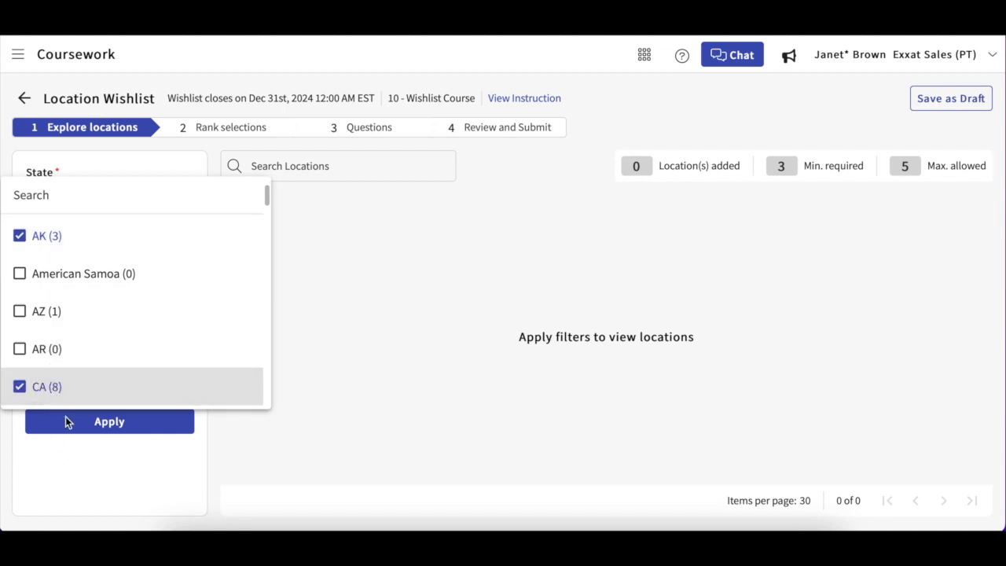
{"action": "left_click", "coordinate": [68, 463]}
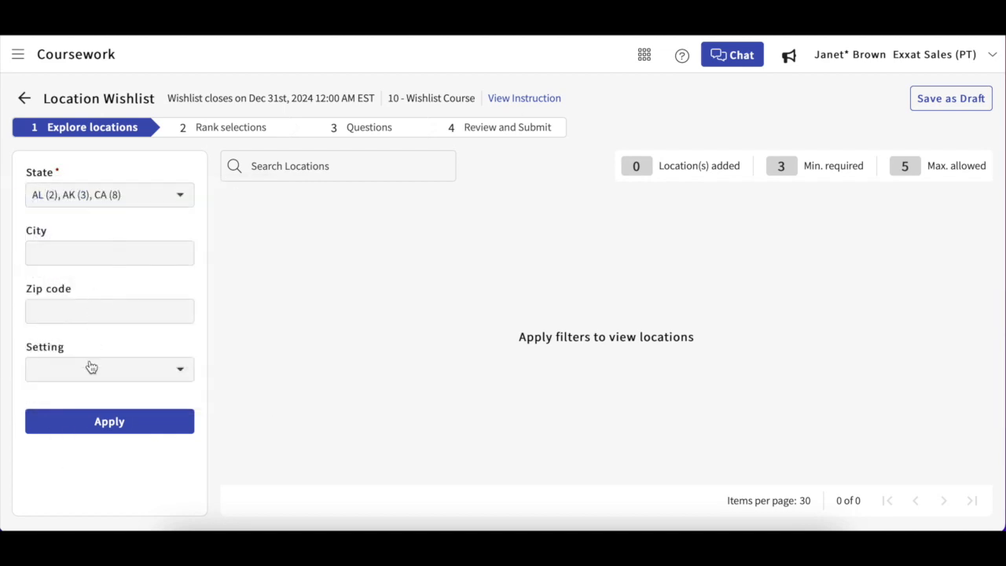
{"action": "left_click", "coordinate": [107, 420]}
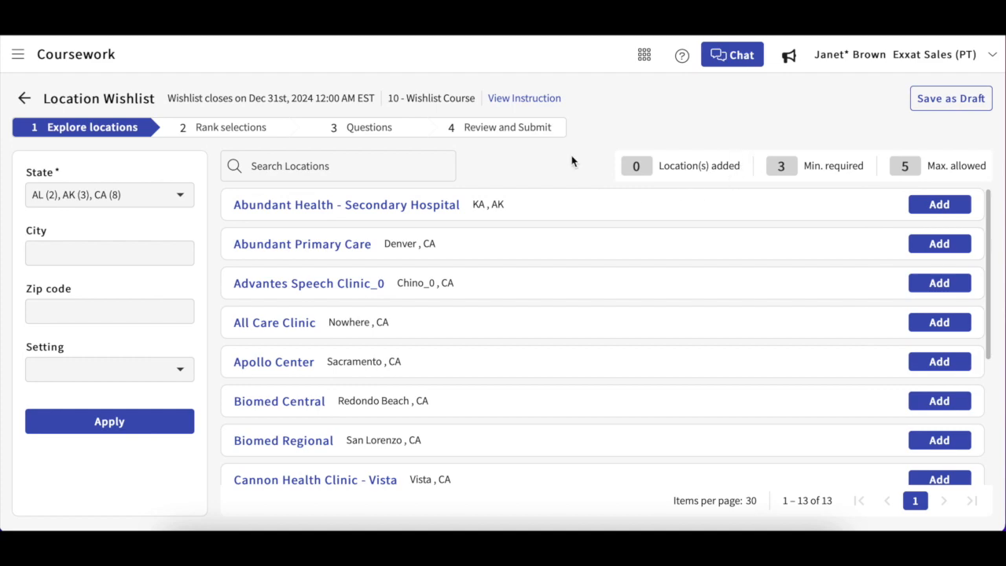
Review the instructions for selecting locations, then examine the location details, requirements, notes and documents of Abundant Primary Care.
{"action": "left_click", "coordinate": [525, 100]}
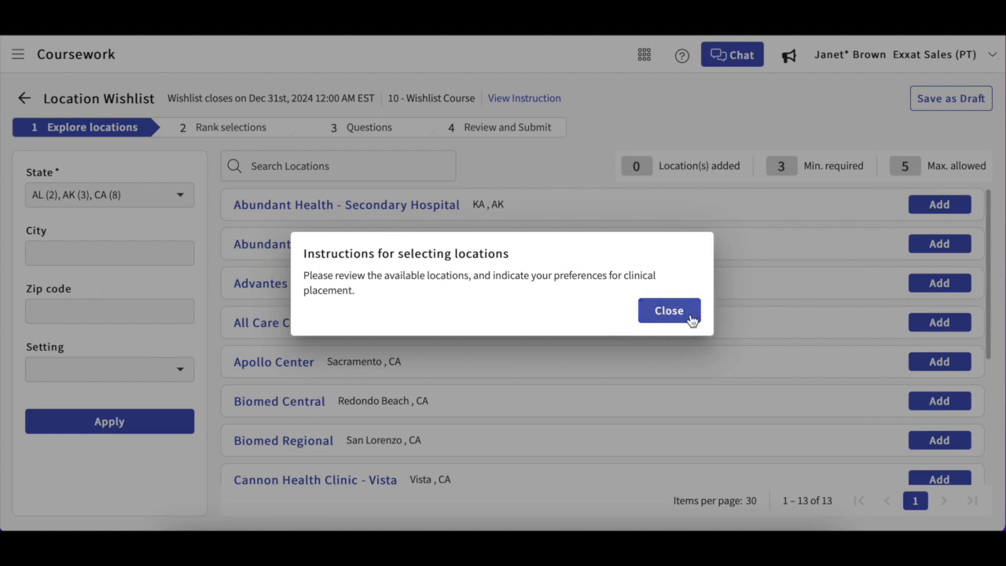
{"action": "left_click", "coordinate": [687, 316]}
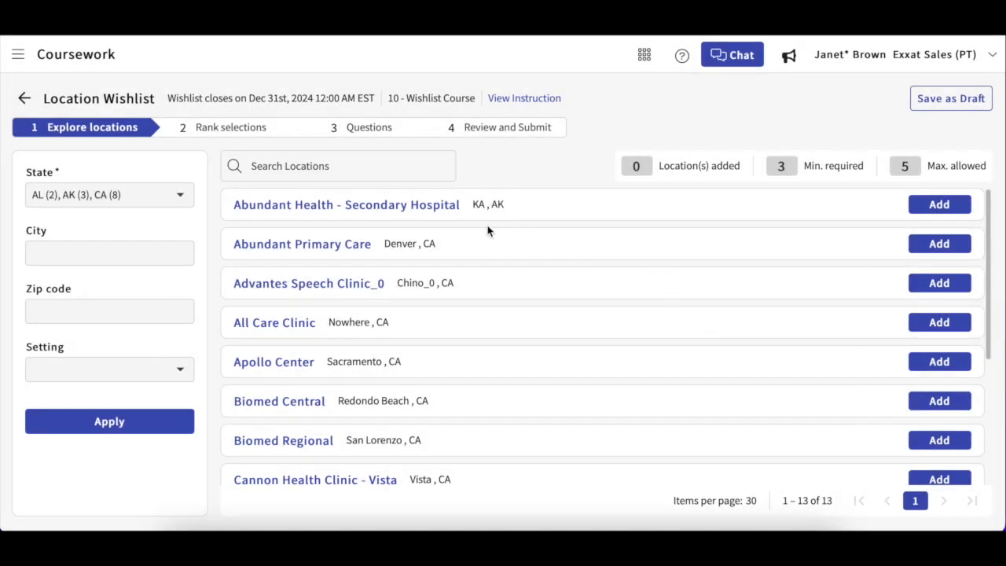
{"action": "left_click", "coordinate": [323, 249]}
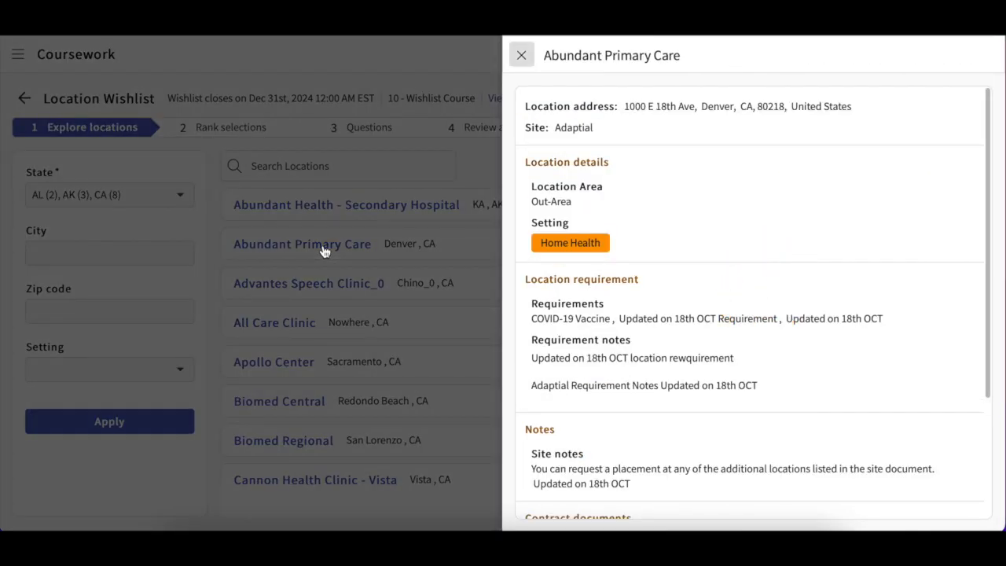
{"action": "scroll", "coordinate": [607, 296], "scroll_direction": "down", "scroll_amount": 2}
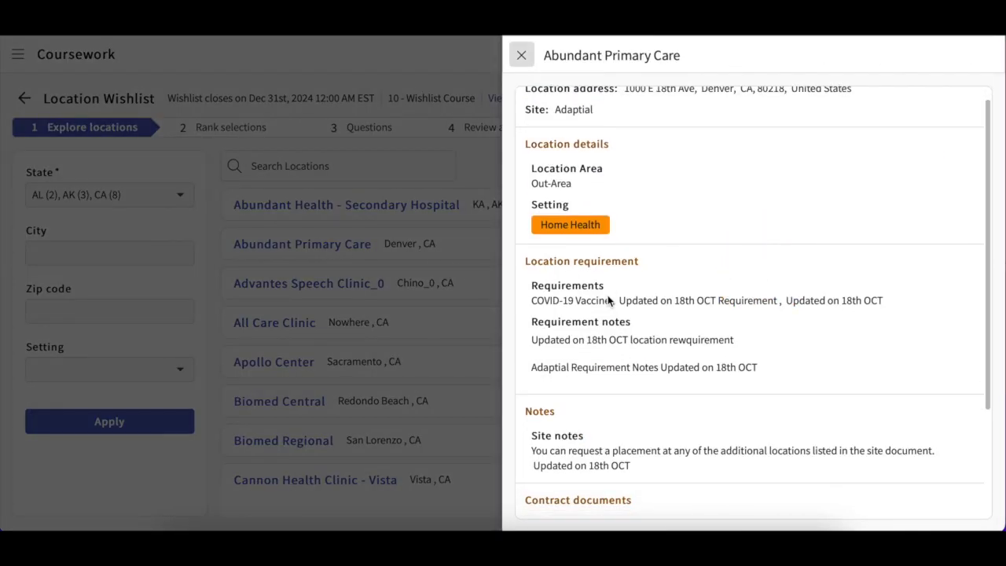
{"action": "scroll", "coordinate": [607, 295], "scroll_direction": "down", "scroll_amount": 2}
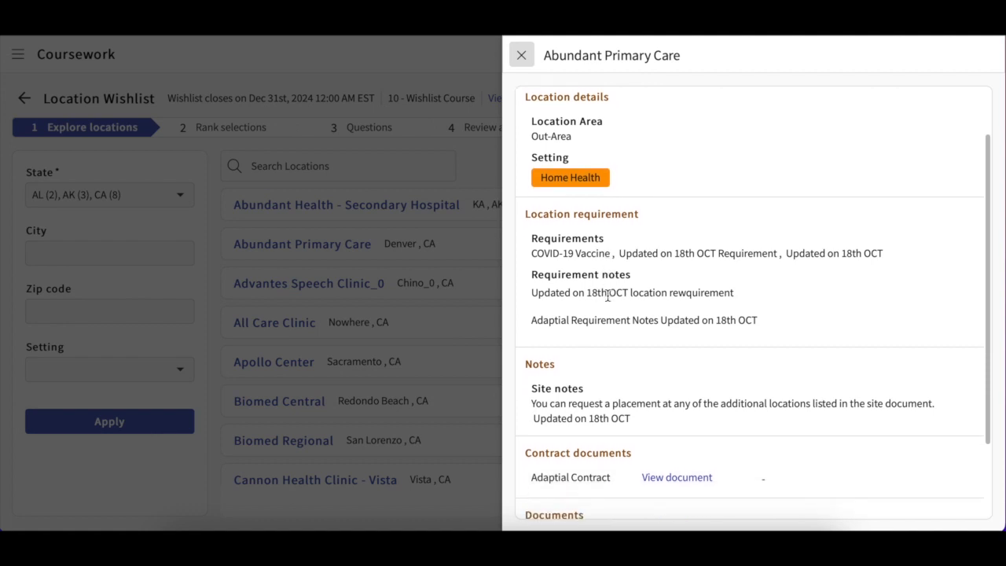
{"action": "scroll", "coordinate": [607, 300], "scroll_direction": "up", "scroll_amount": 2}
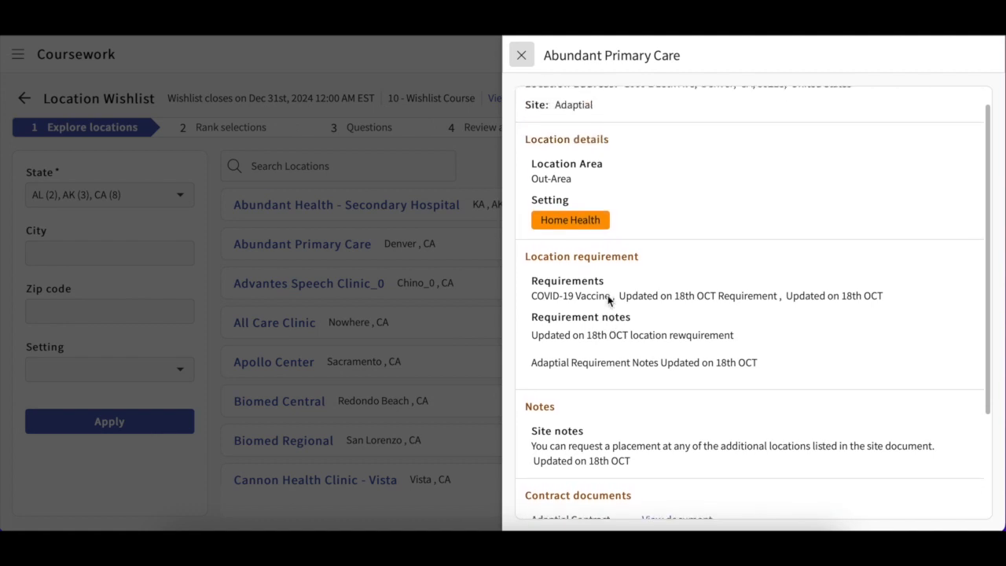
{"action": "scroll", "coordinate": [607, 297], "scroll_direction": "down", "scroll_amount": 2}
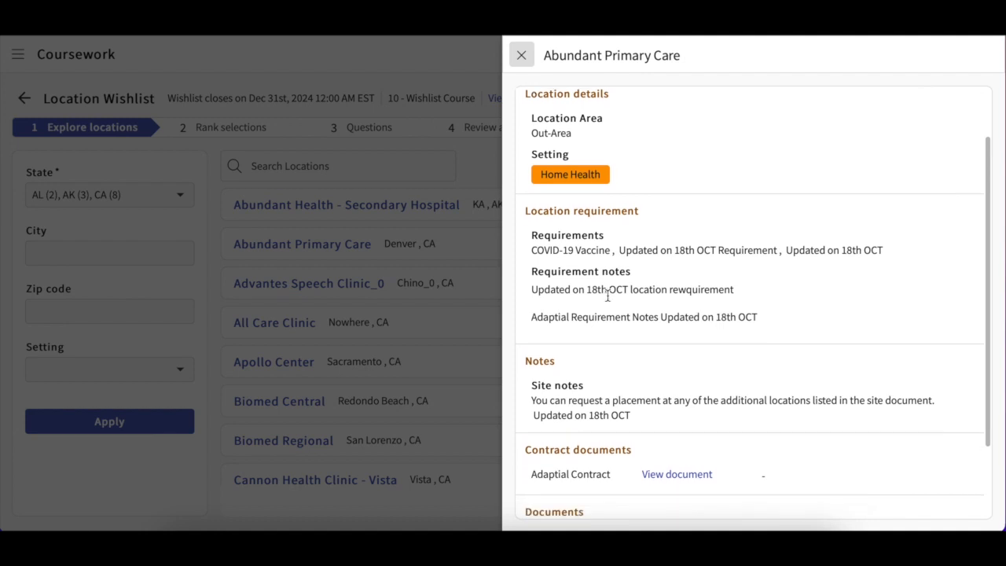
{"action": "scroll", "coordinate": [607, 301], "scroll_direction": "up", "scroll_amount": 1}
{"action": "scroll", "coordinate": [607, 300], "scroll_direction": "down", "scroll_amount": 2}
{"action": "scroll", "coordinate": [608, 300], "scroll_direction": "down", "scroll_amount": 4}
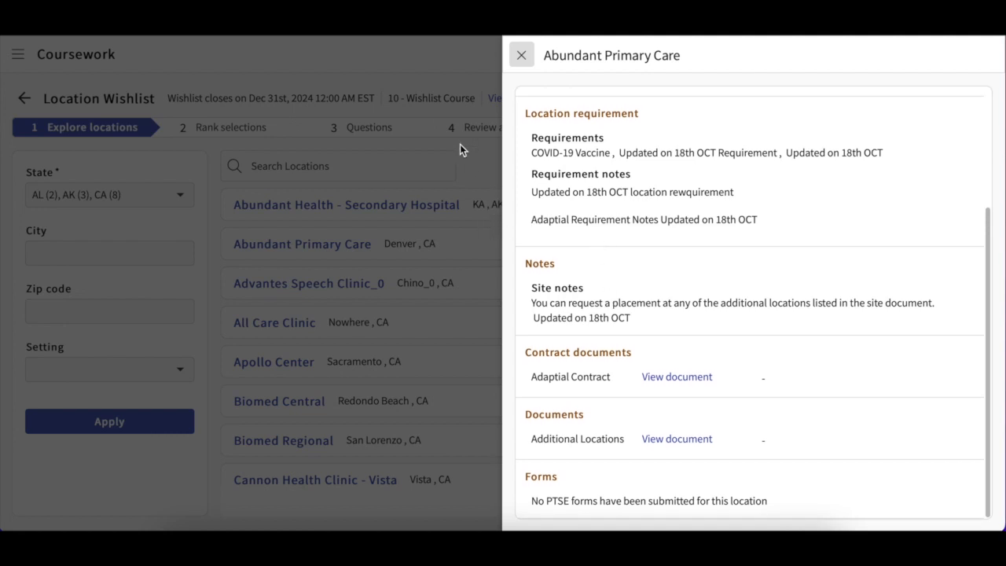
{"action": "left_click", "coordinate": [520, 56]}
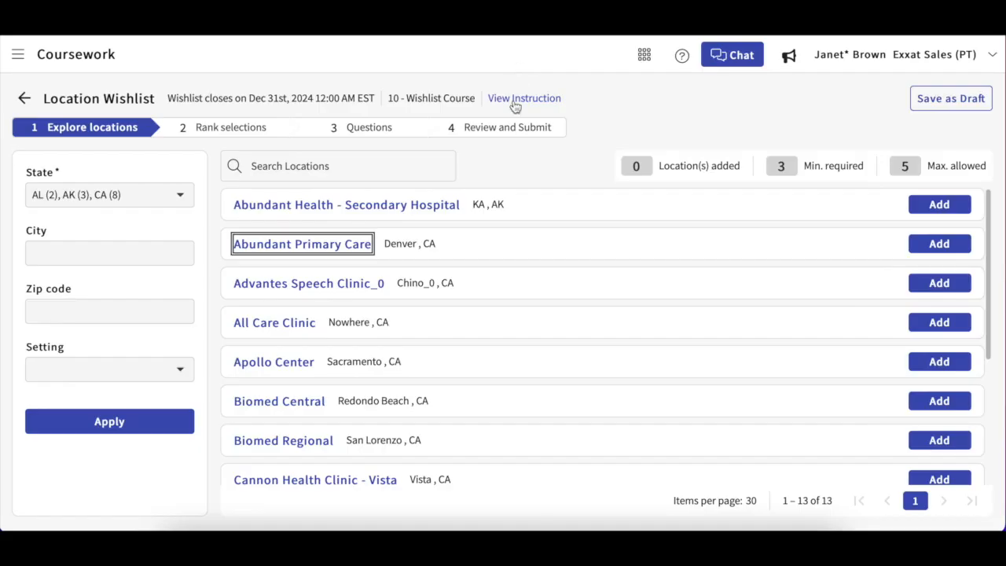
Add Abundant Primary Care, All Care Clinic, Biomed Central and Cannon Health Clinic - Vista to the wishlist; add Biomed Regional and remove it again.
{"action": "left_click", "coordinate": [945, 249]}
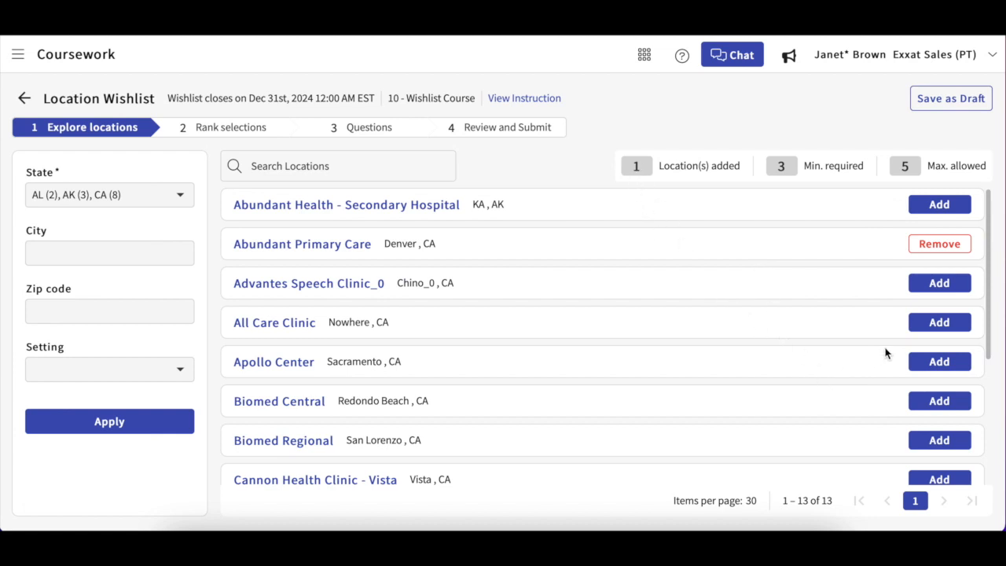
{"action": "left_click", "coordinate": [943, 324]}
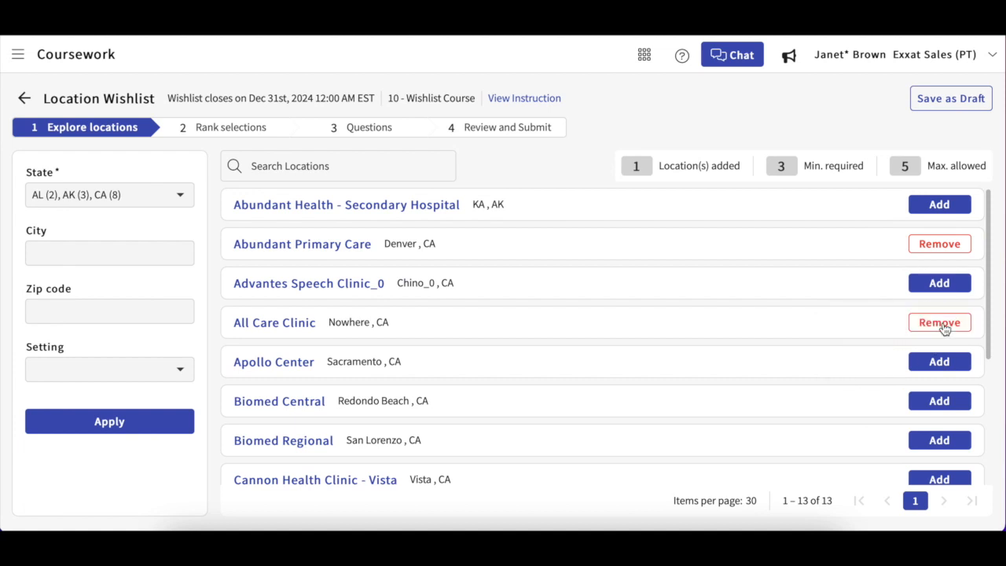
{"action": "left_click", "coordinate": [940, 402]}
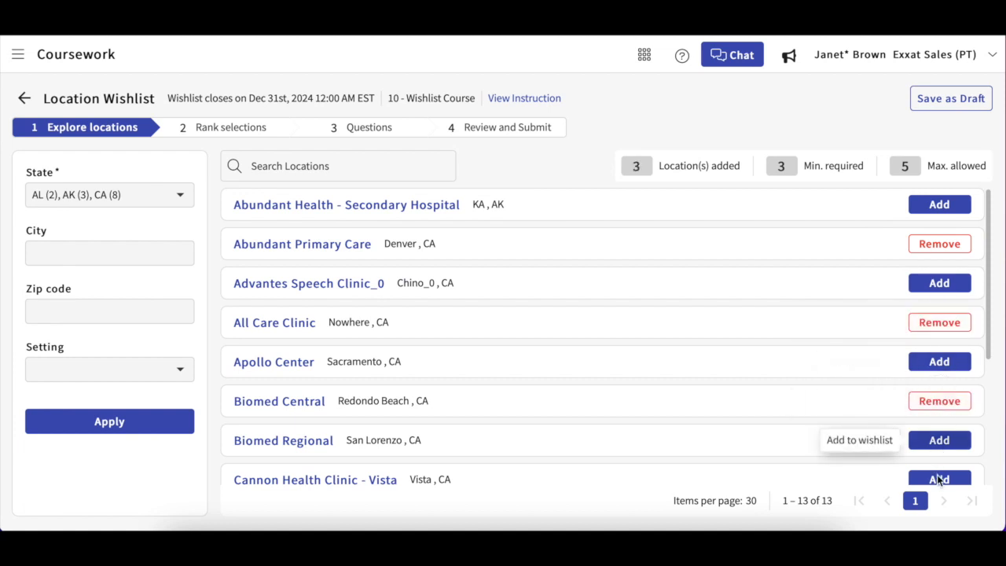
{"action": "left_click", "coordinate": [939, 481]}
{"action": "left_click", "coordinate": [935, 442]}
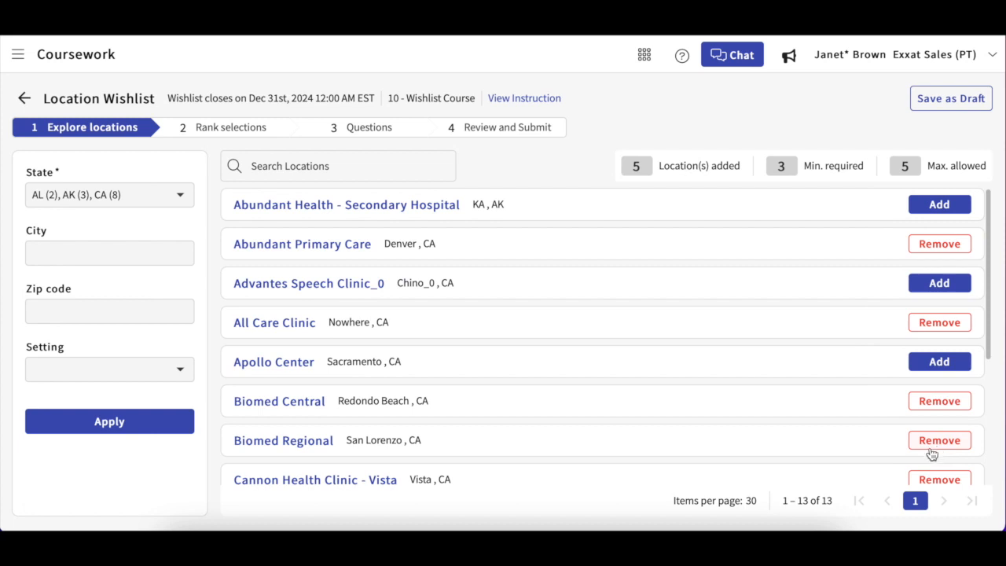
{"action": "left_click", "coordinate": [923, 440]}
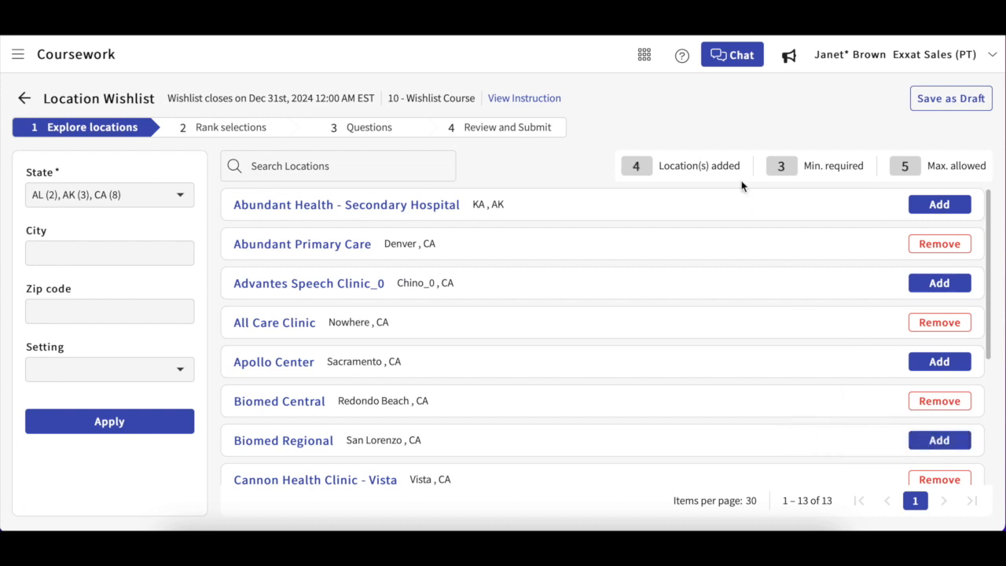
Save the location wishlist as a draft and proceed to ranking the selected locations.
{"action": "left_click", "coordinate": [958, 100]}
{"action": "left_click", "coordinate": [244, 139]}
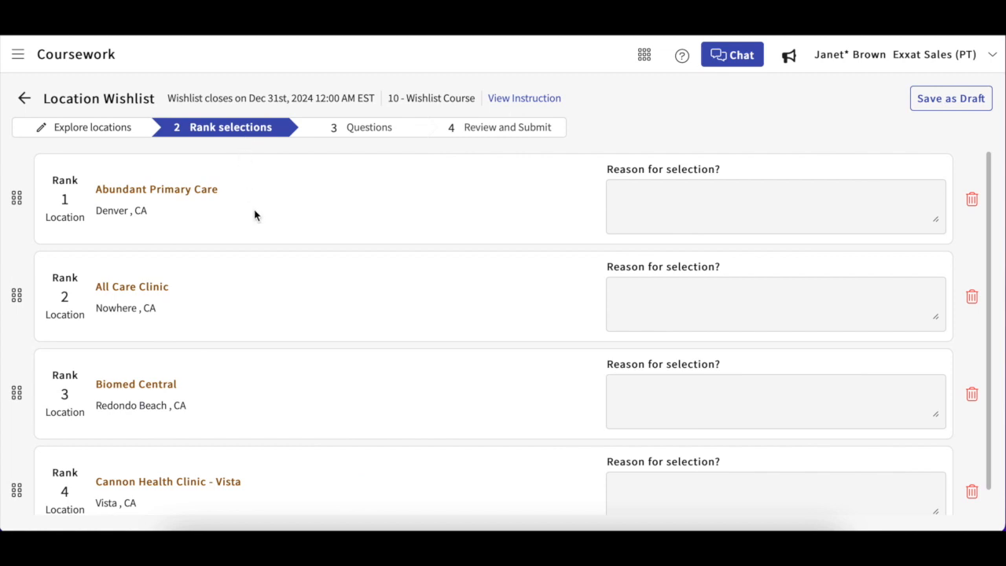
Rank Biomed Central second and All Care Clinic third, and enter "It is near me." as the reason for selecting Abundant Primary Care.
{"action": "left_click_drag", "start_coordinate": [21, 196], "coordinate": [2, 294]}
{"action": "left_click_drag", "start_coordinate": [16, 197], "coordinate": [10, 391]}
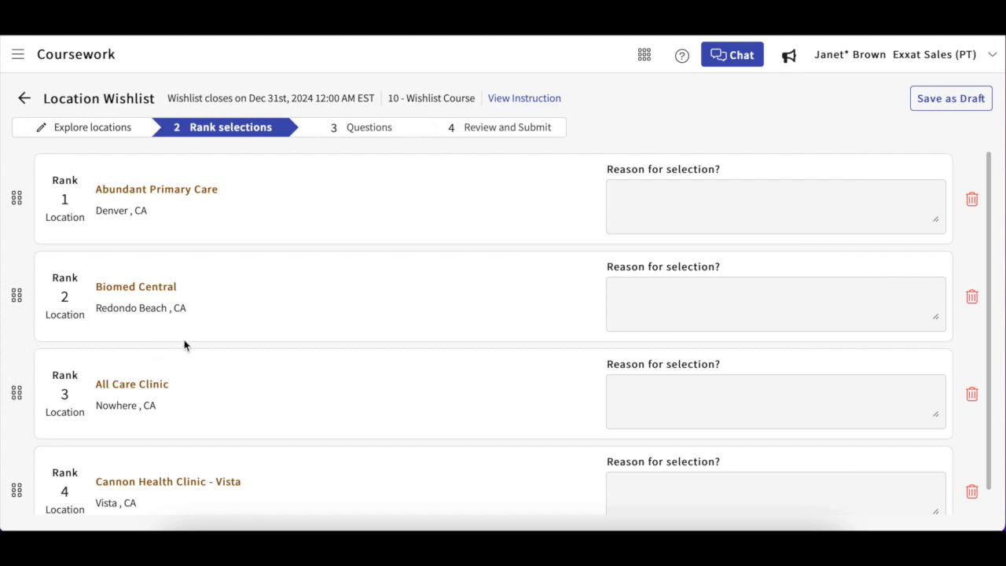
{"action": "left_click", "coordinate": [663, 193]}
{"action": "type", "text": "It is near me."}
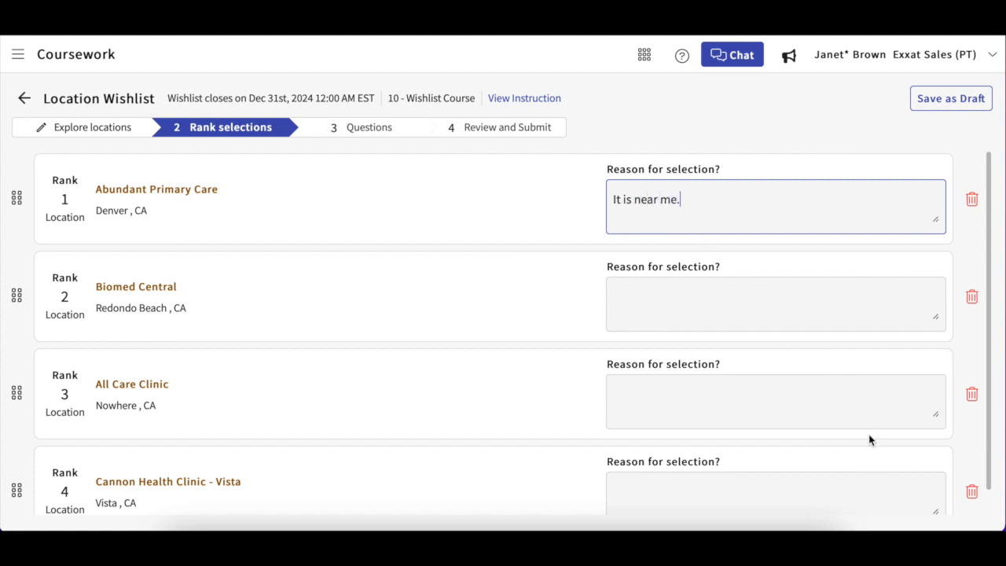
Remove Cannon Health Clinic - Vista from the ranked selections and proceed to the wishlist questions.
{"action": "scroll", "coordinate": [868, 434], "scroll_direction": "down", "scroll_amount": 1}
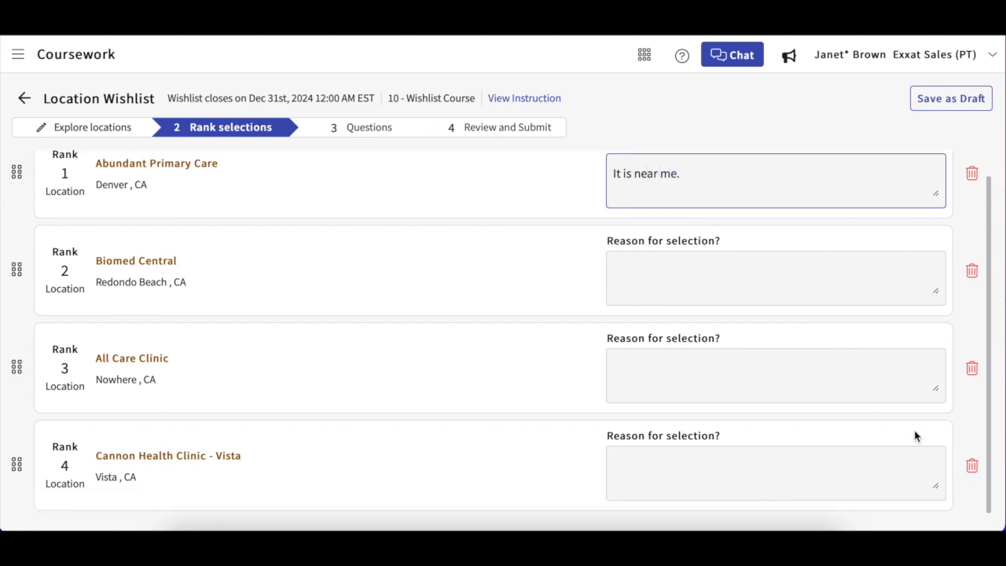
{"action": "left_click", "coordinate": [972, 467]}
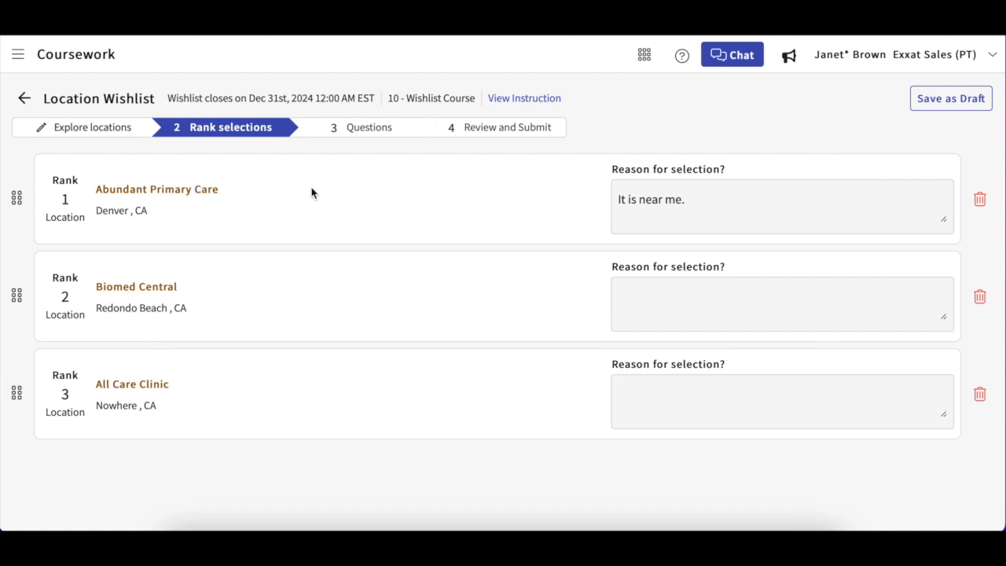
{"action": "left_click", "coordinate": [363, 129]}
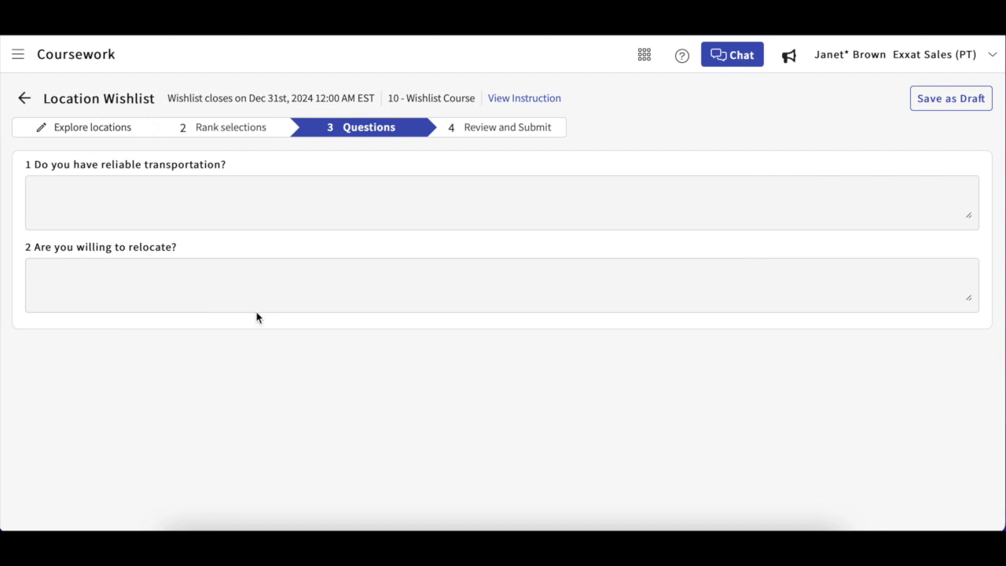
Answer "Yes" to having reliable transportation and "No" to being willing to relocate, and proceed to the review.
{"action": "left_click", "coordinate": [165, 198]}
{"action": "type", "text": "Yes"}
{"action": "left_click", "coordinate": [140, 303]}
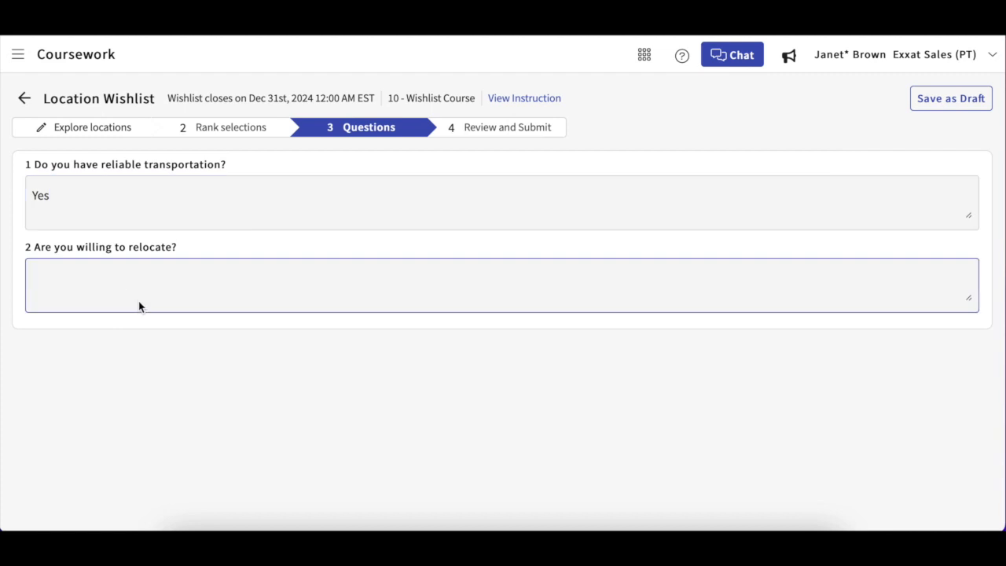
{"action": "type", "text": "No"}
{"action": "left_click", "coordinate": [495, 126]}
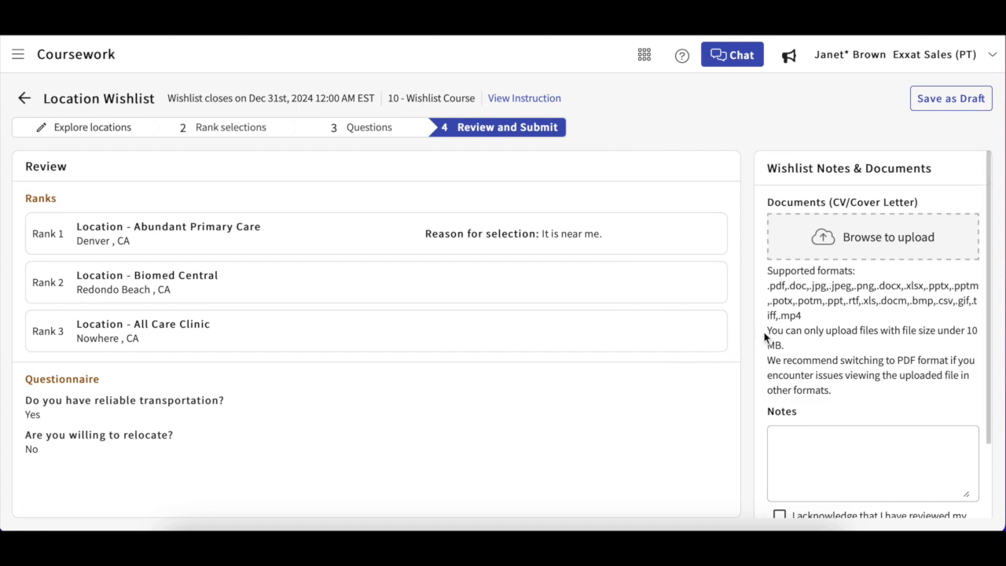
{"action": "scroll", "coordinate": [764, 336], "scroll_direction": "down", "scroll_amount": 1}
{"action": "scroll", "coordinate": [763, 337], "scroll_direction": "up", "scroll_amount": 1}
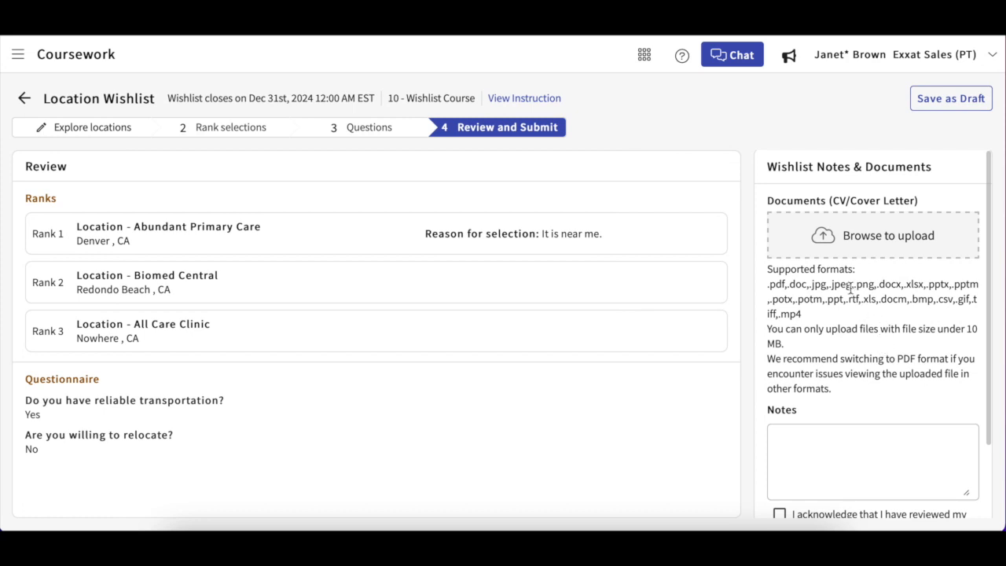
{"action": "left_click", "coordinate": [859, 238]}
{"action": "left_click", "coordinate": [674, 400]}
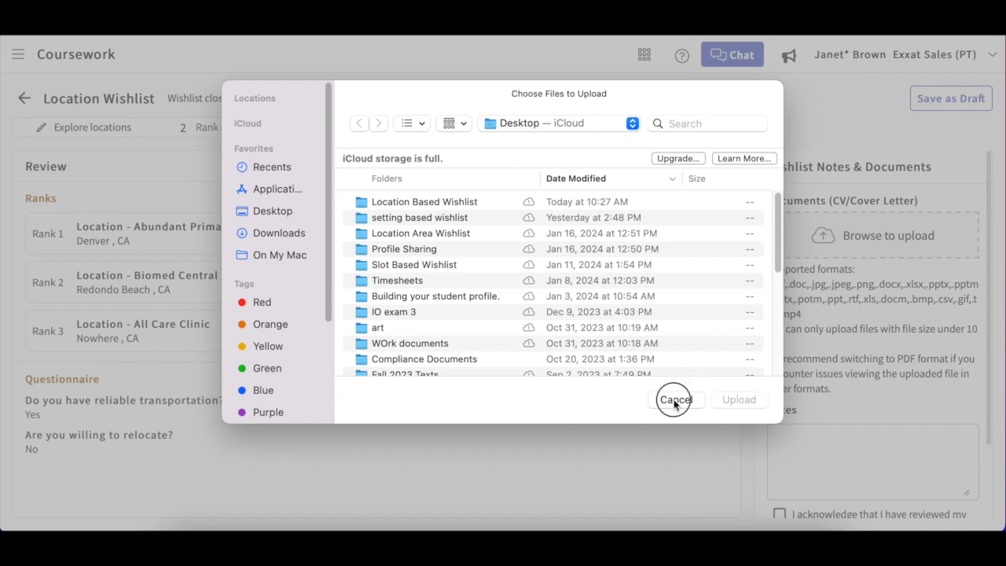
Acknowledge that the wishlist selections have been reviewed and submit the Location Wishlist.
{"action": "scroll", "coordinate": [906, 334], "scroll_direction": "down", "scroll_amount": 2}
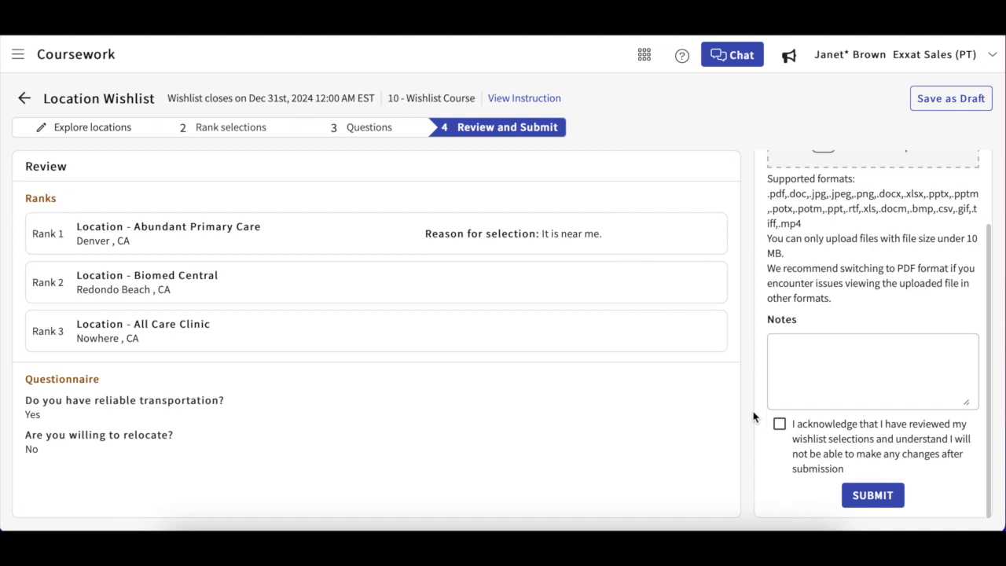
{"action": "left_click", "coordinate": [779, 425]}
{"action": "left_click", "coordinate": [875, 497]}
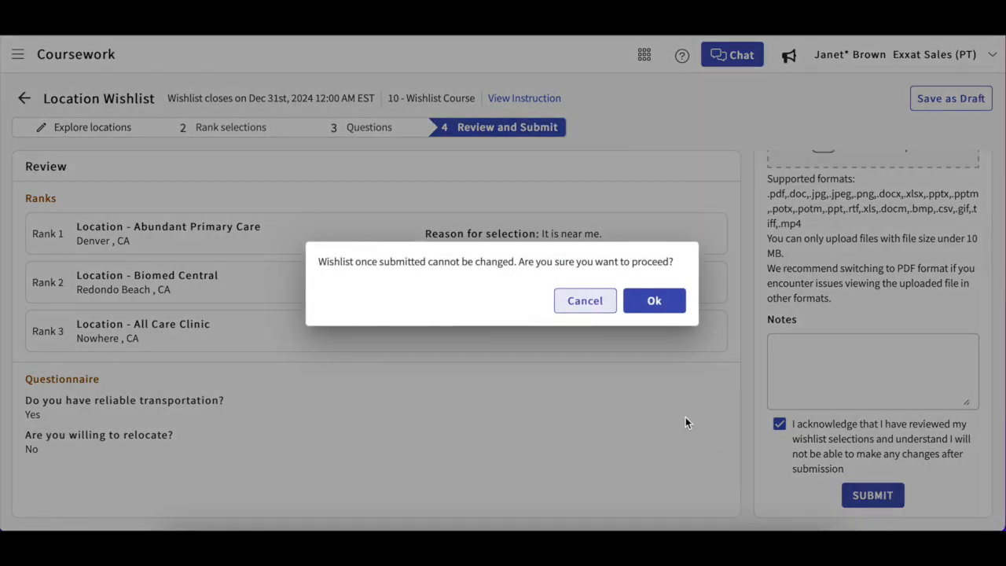
{"action": "left_click", "coordinate": [658, 301]}
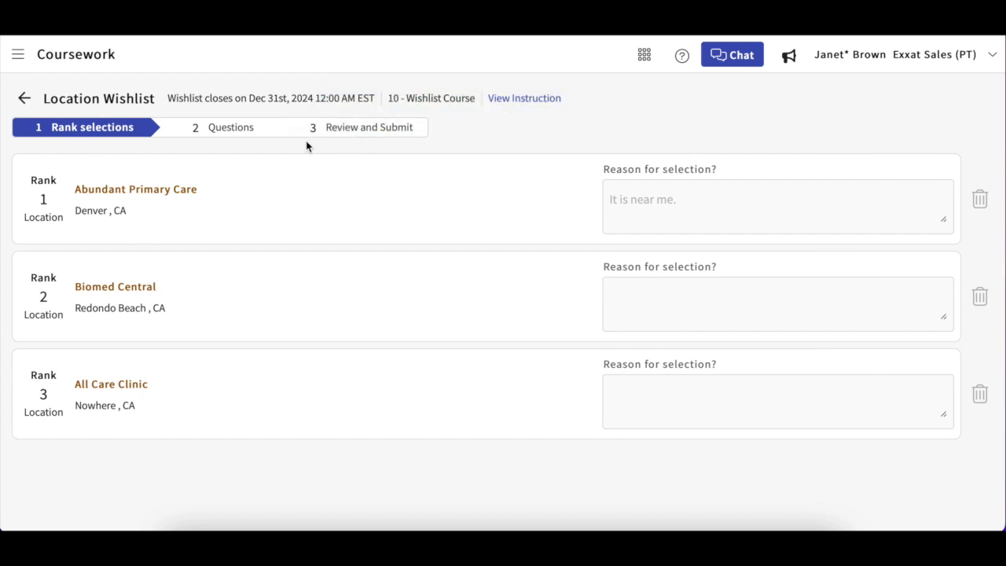
Look through the submitted wishlist's questions, review and rankings, and check the Location Wishlist's status in the course activities.
{"action": "left_click", "coordinate": [252, 136]}
{"action": "left_click", "coordinate": [348, 130]}
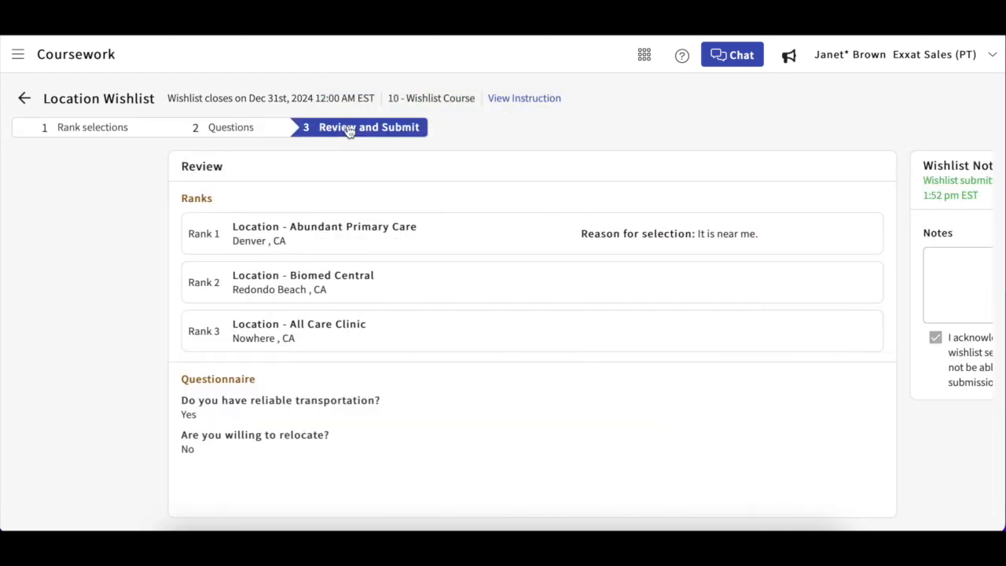
{"action": "left_click", "coordinate": [237, 140]}
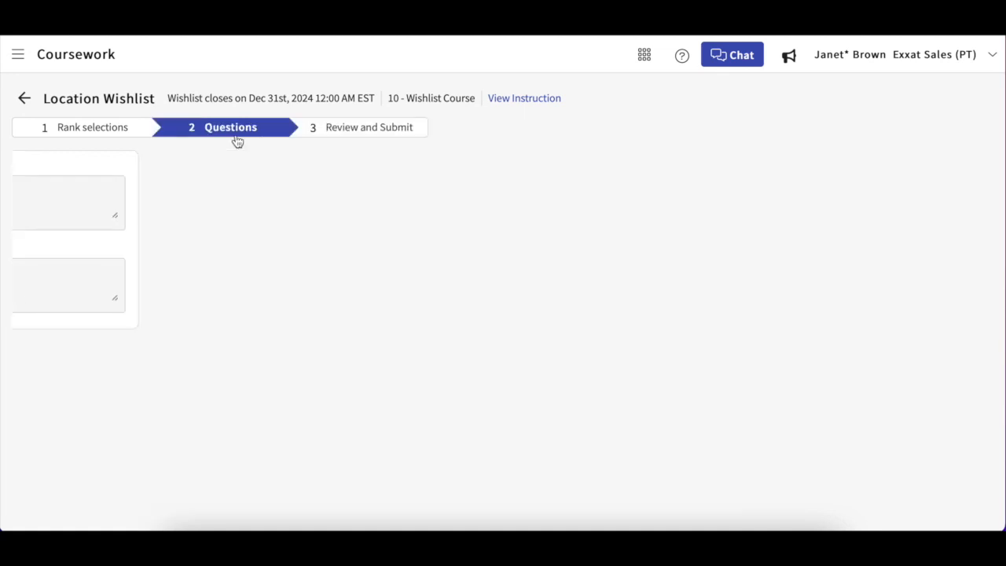
{"action": "left_click", "coordinate": [85, 127]}
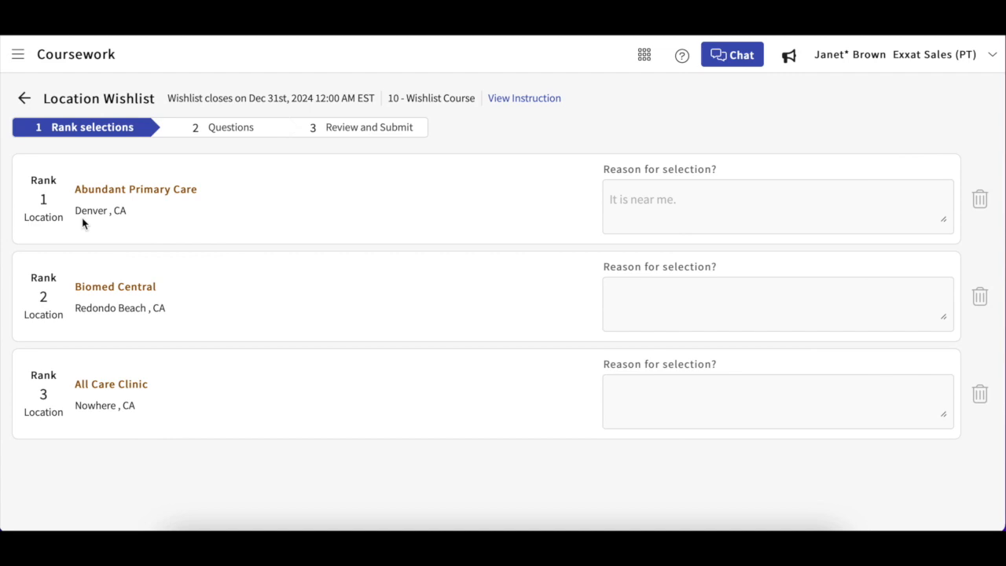
{"action": "left_click", "coordinate": [20, 97]}
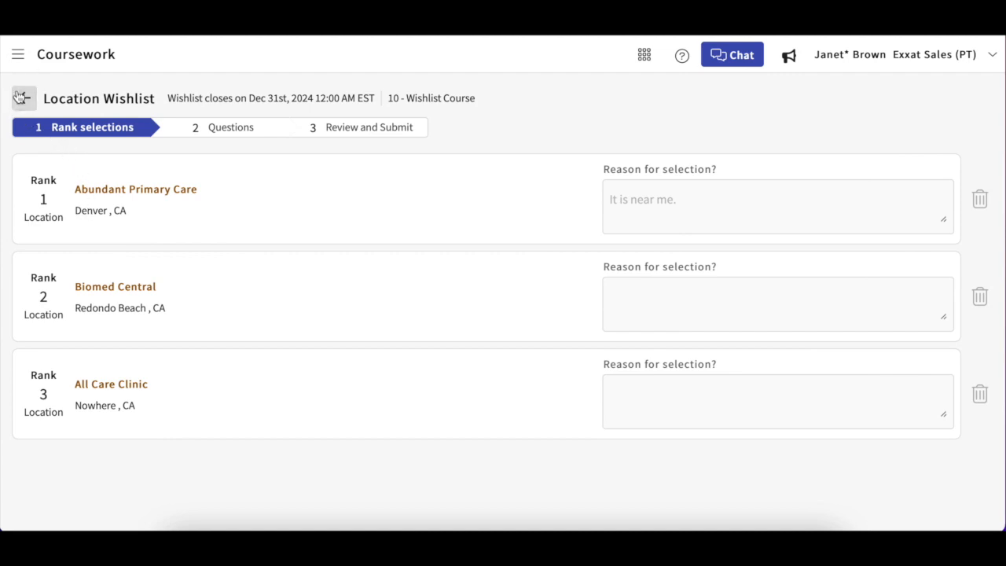
{"action": "left_click", "coordinate": [21, 97]}
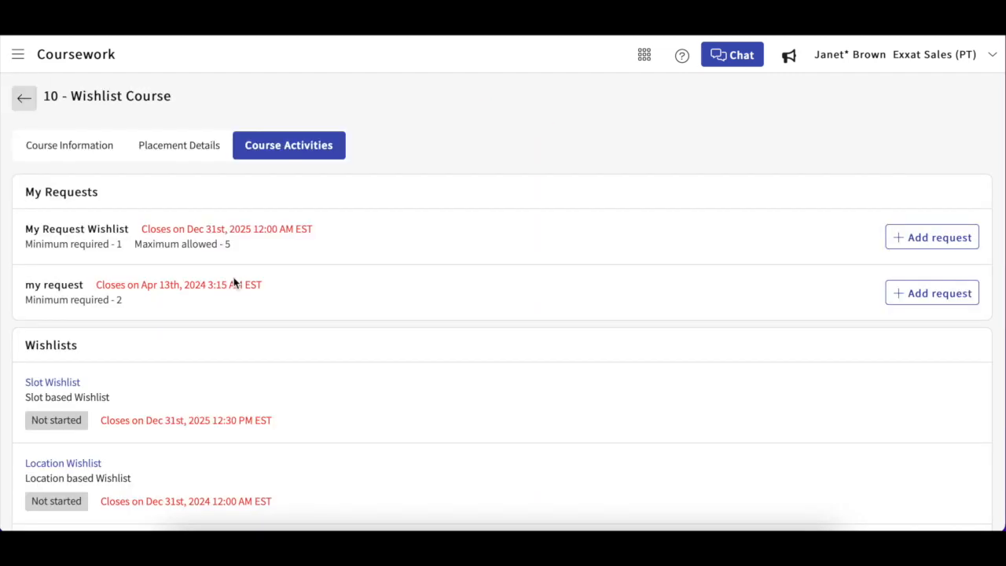
{"action": "scroll", "coordinate": [233, 283], "scroll_direction": "down", "scroll_amount": 1}
{"action": "scroll", "coordinate": [233, 283], "scroll_direction": "down", "scroll_amount": 1}
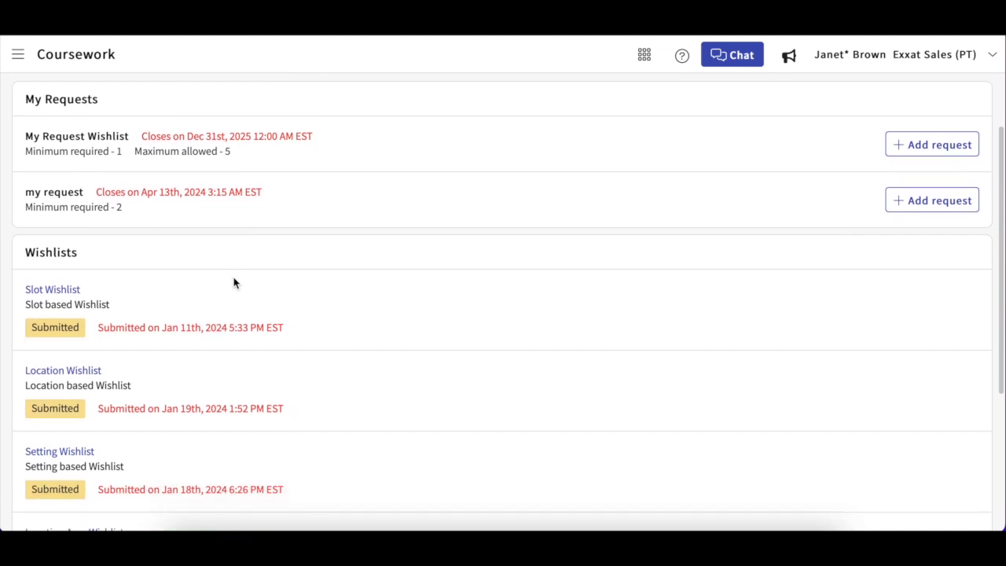